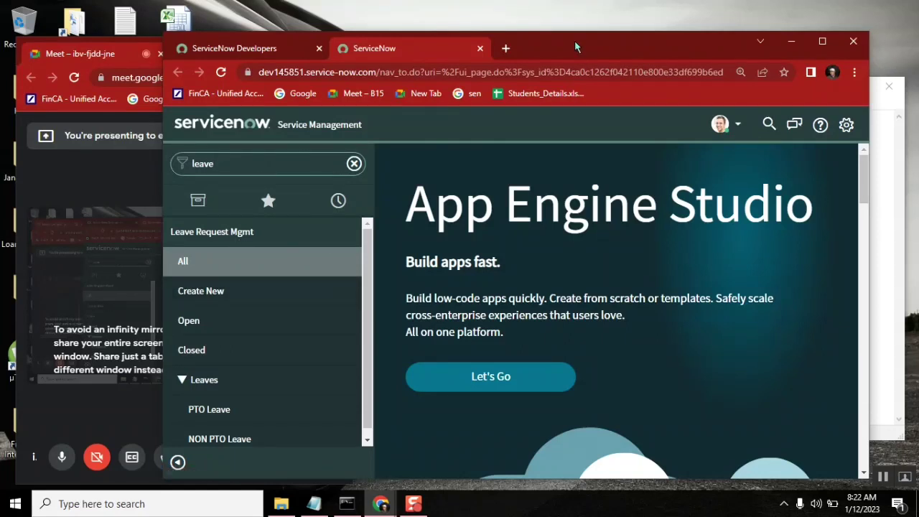
{"action": "left_click_drag", "start_coordinate": [574, 46], "coordinate": [668, 34]}
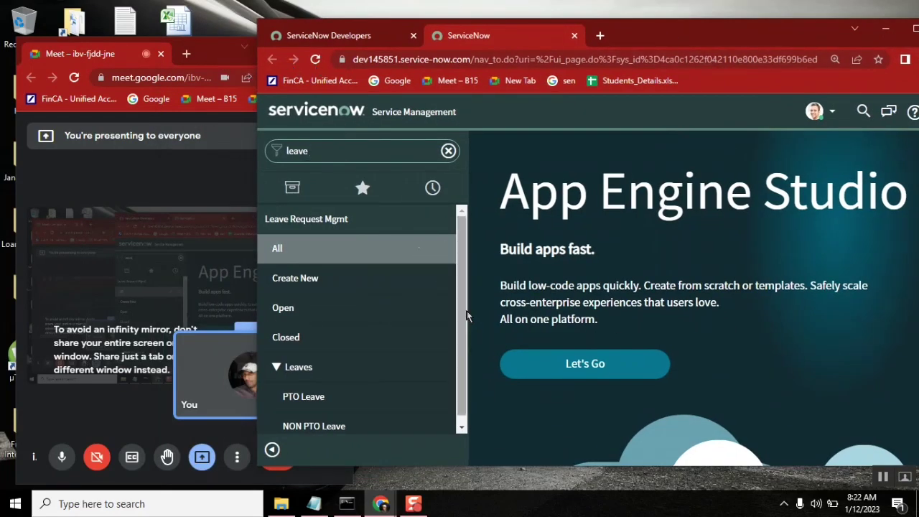
{"action": "left_click_drag", "start_coordinate": [681, 29], "coordinate": [623, 32]}
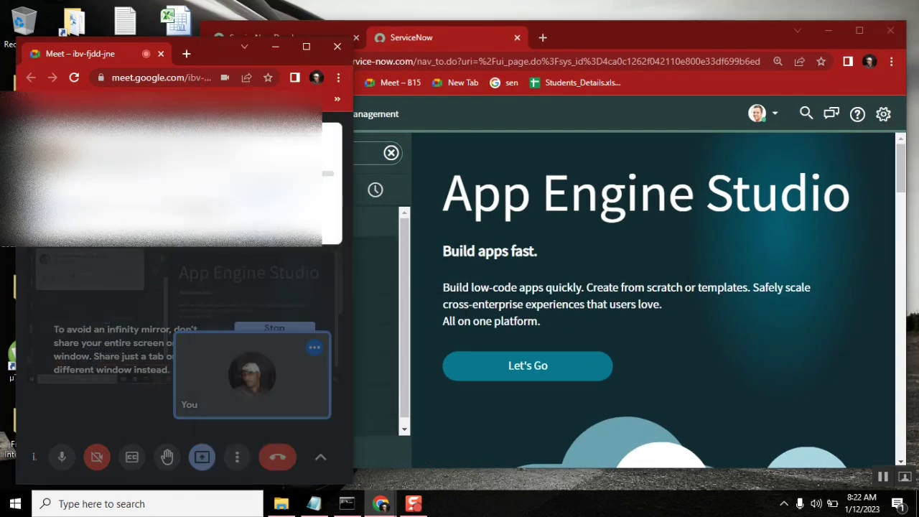
{"action": "left_click", "coordinate": [604, 37]}
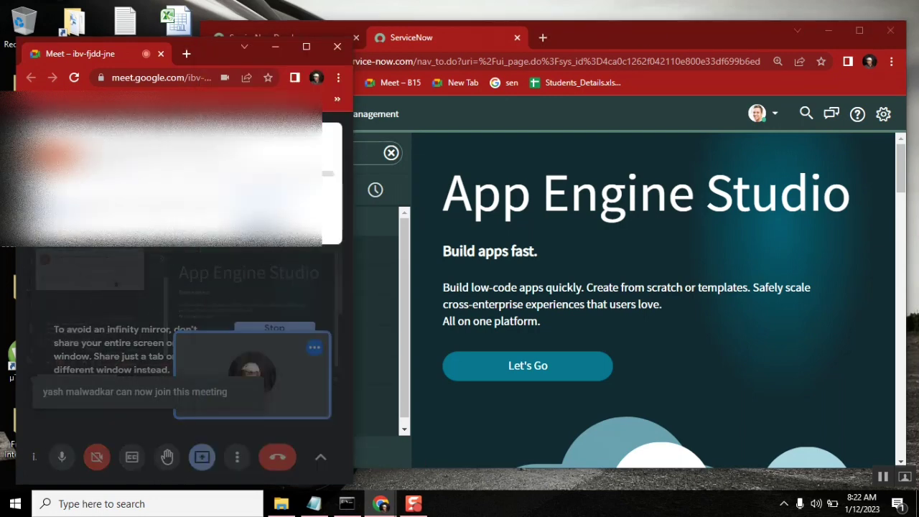
{"action": "left_click", "coordinate": [629, 50]}
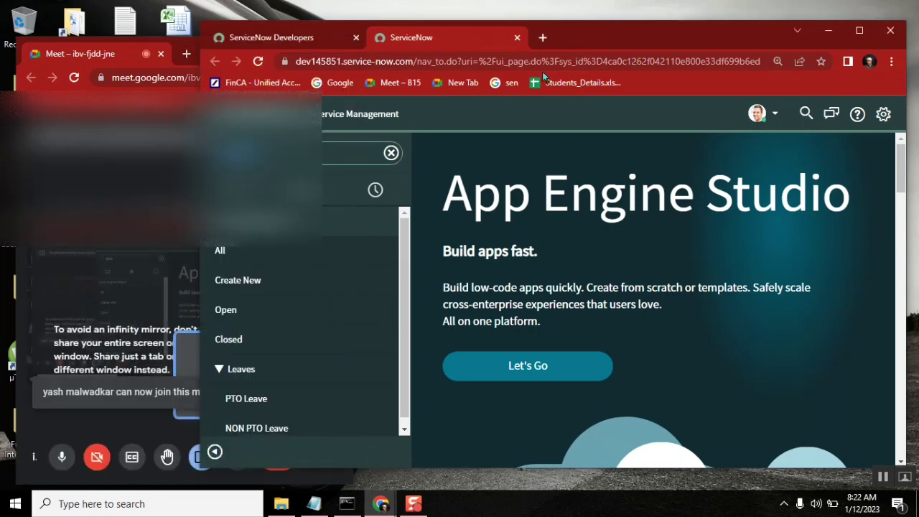
- Open the leave request in the New state from the Open list and show the form's available views
{"action": "left_click", "coordinate": [227, 311]}
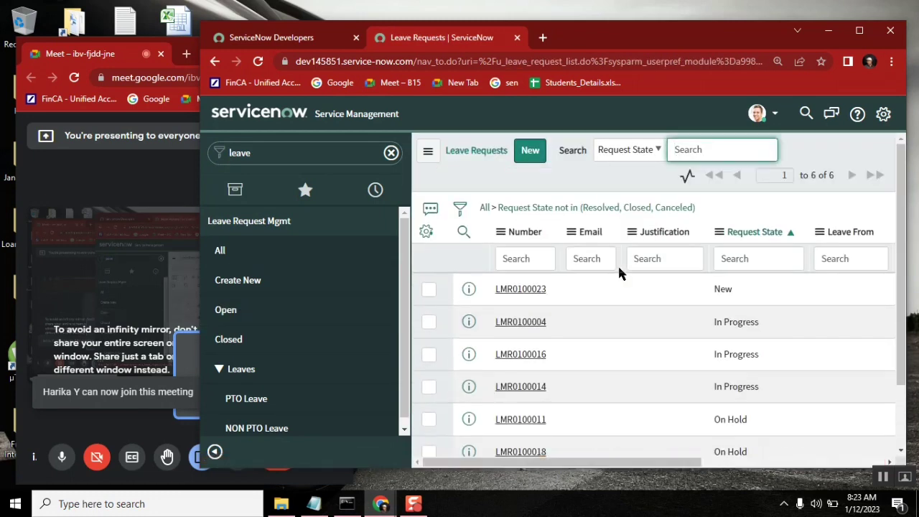
{"action": "left_click", "coordinate": [517, 291]}
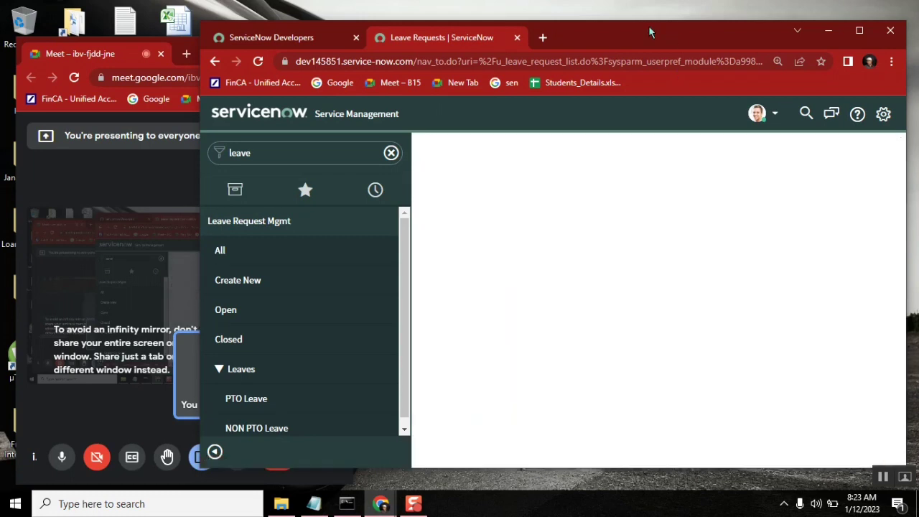
{"action": "double_click", "coordinate": [631, 35]}
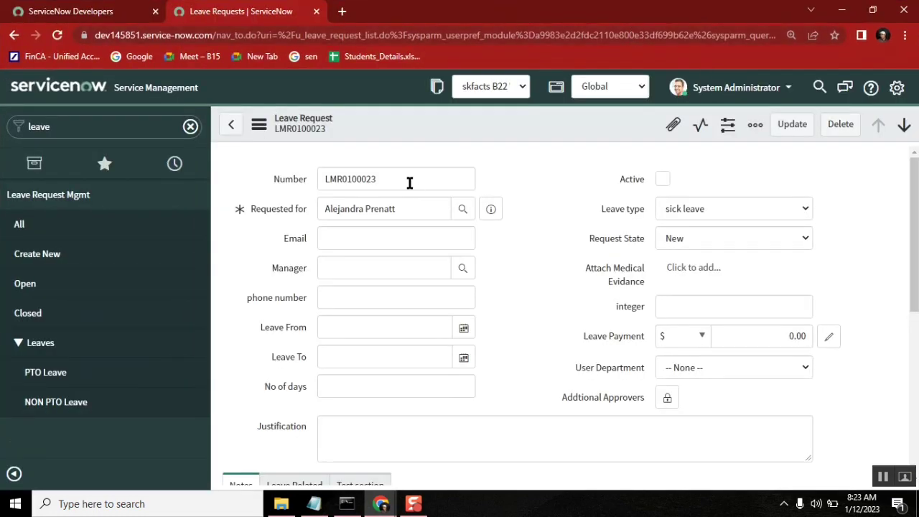
{"action": "left_click", "coordinate": [299, 131]}
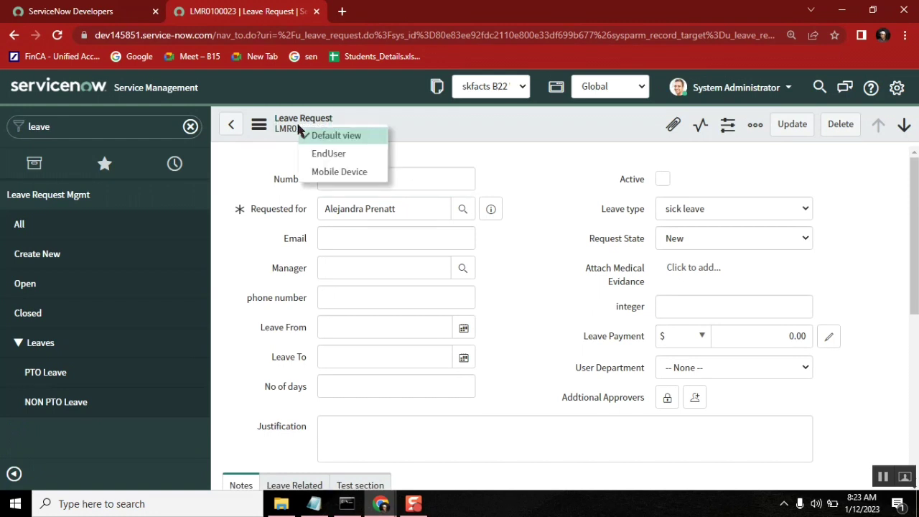
- Open a blank leave request form in a separate browser tab and check which view it uses
{"action": "middle_click", "coordinate": [101, 258]}
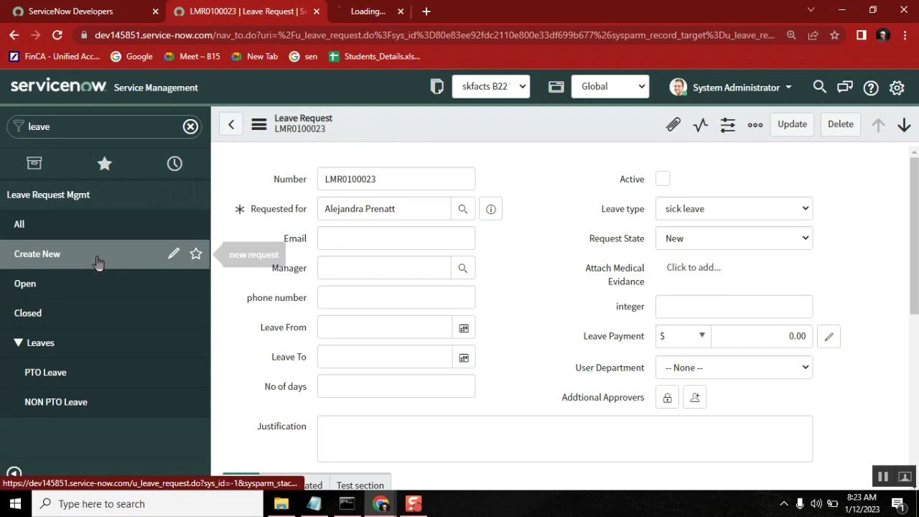
{"action": "left_click", "coordinate": [376, 17]}
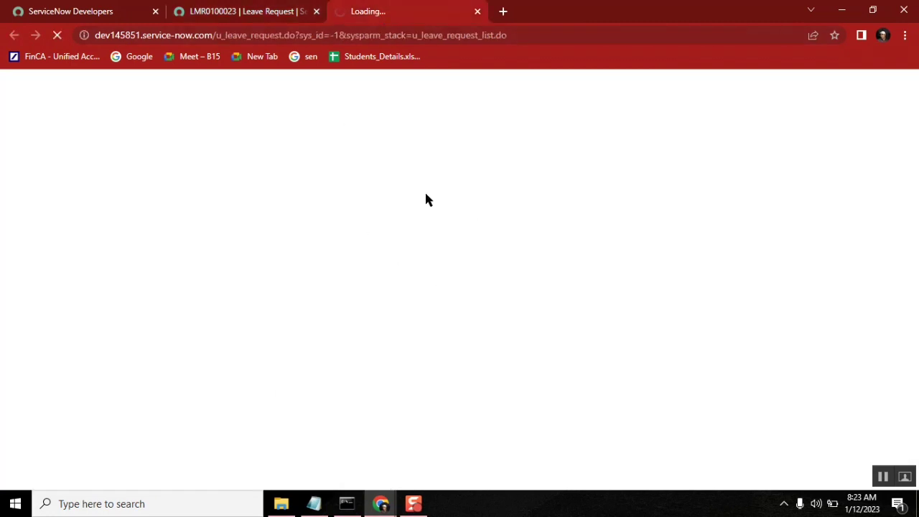
{"action": "key", "text": "alt+Tab"}
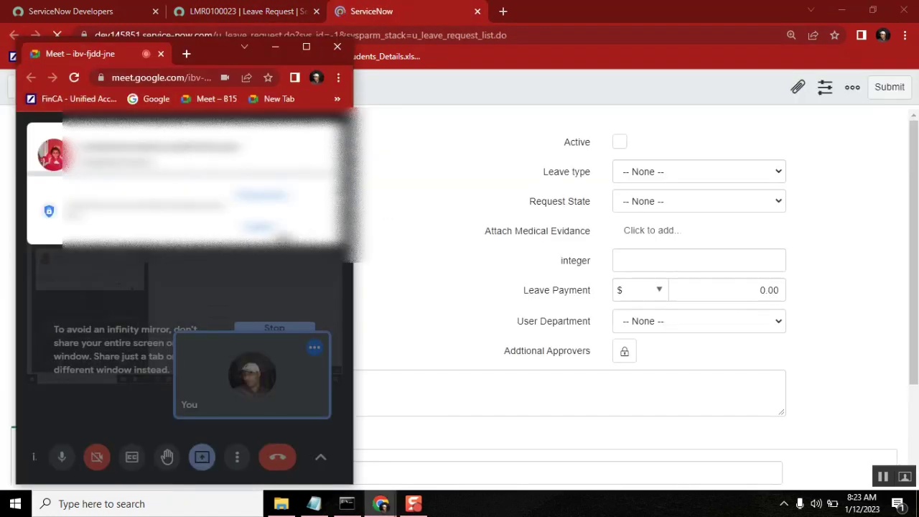
{"action": "left_click", "coordinate": [574, 14]}
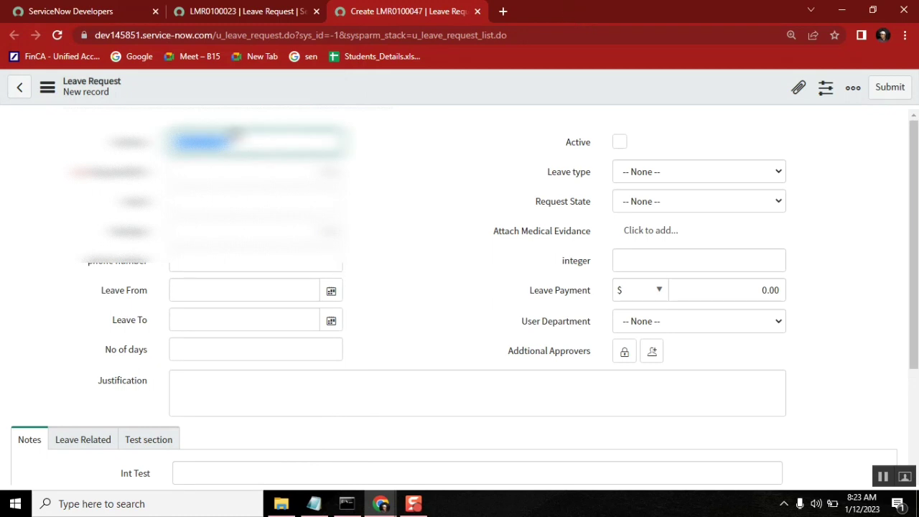
{"action": "left_click", "coordinate": [91, 84]}
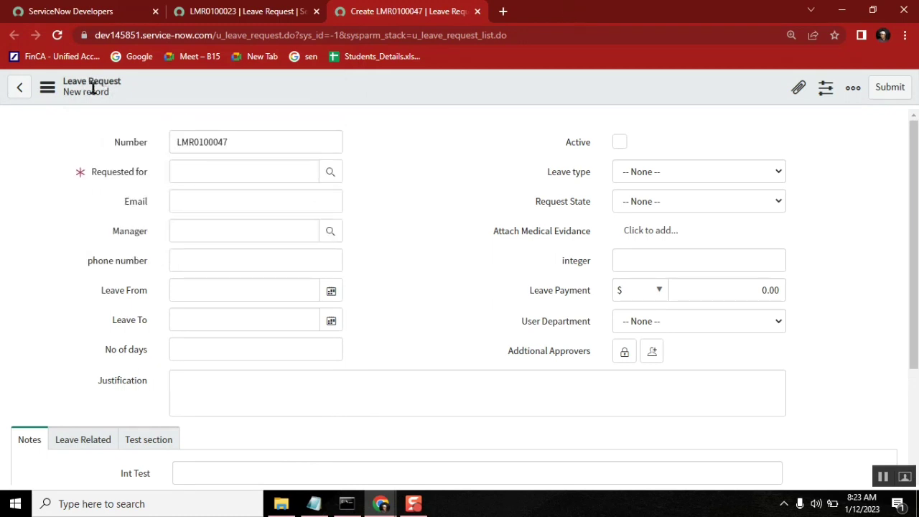
- Switch the existing leave request form to the Mobile Device view and close the blank request form
{"action": "left_click", "coordinate": [265, 10]}
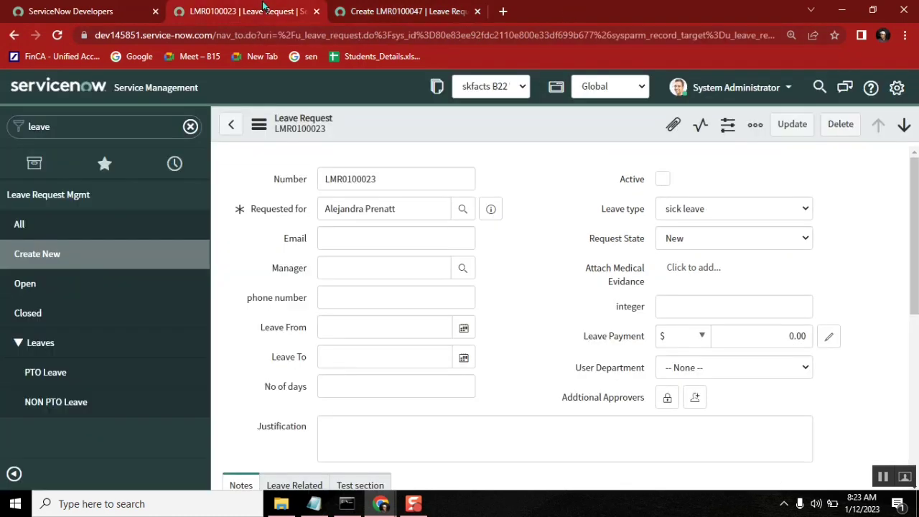
{"action": "right_click", "coordinate": [300, 122]}
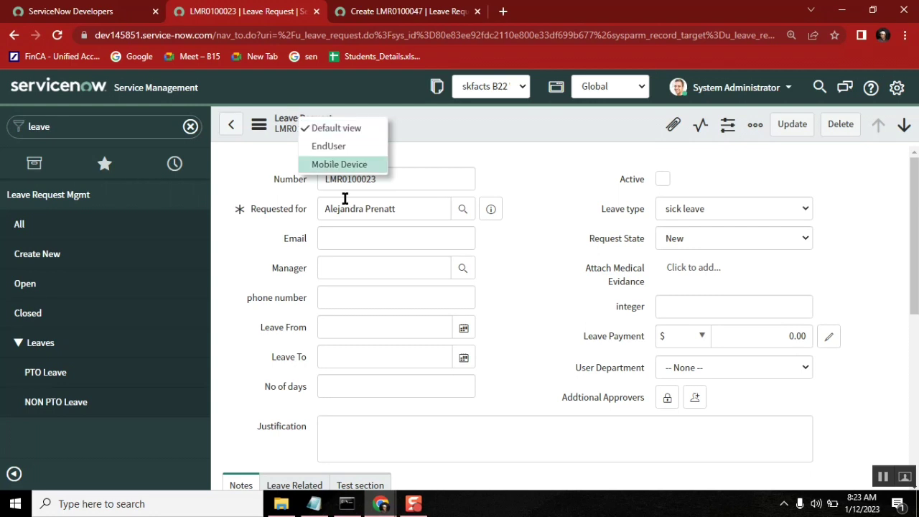
{"action": "left_click", "coordinate": [357, 168]}
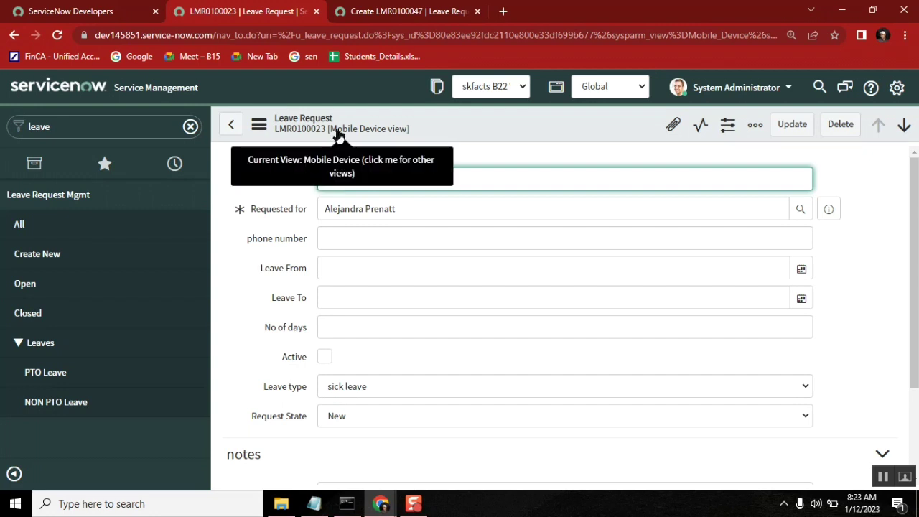
{"action": "left_click", "coordinate": [420, 12]}
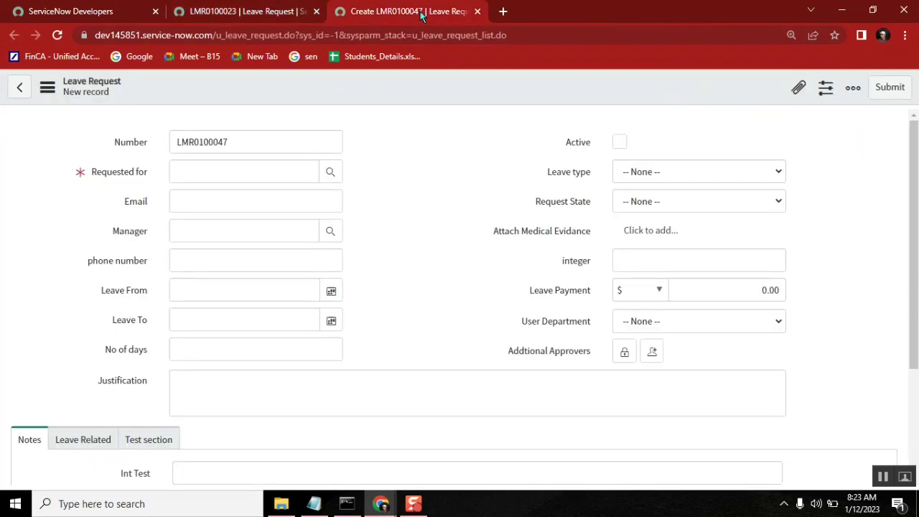
{"action": "left_click", "coordinate": [477, 12]}
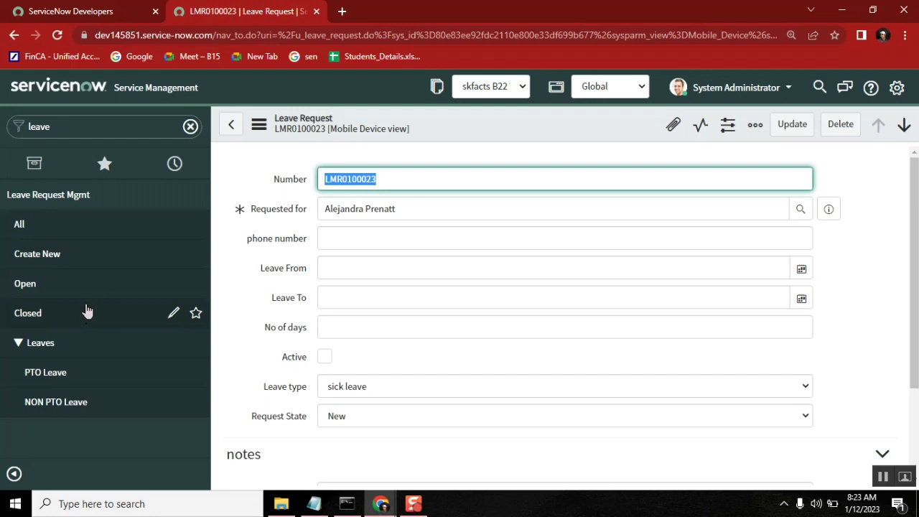
- Open the Open leave requests list in a separate browser tab and start a new record from it to check its view
{"action": "middle_click", "coordinate": [37, 290]}
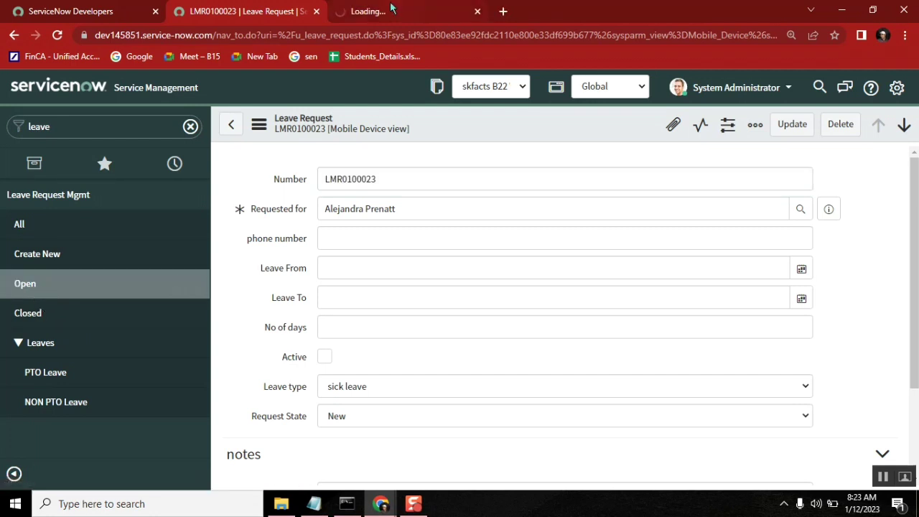
{"action": "left_click", "coordinate": [391, 9]}
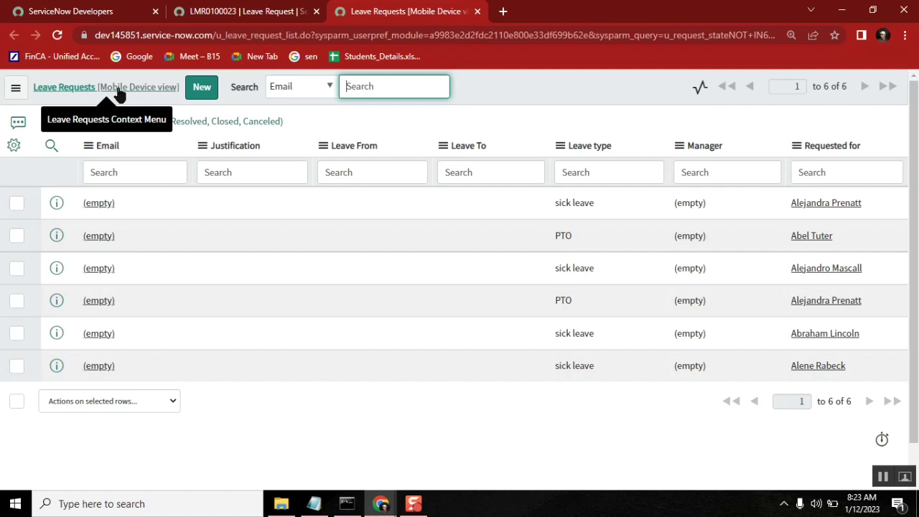
{"action": "left_click", "coordinate": [200, 89]}
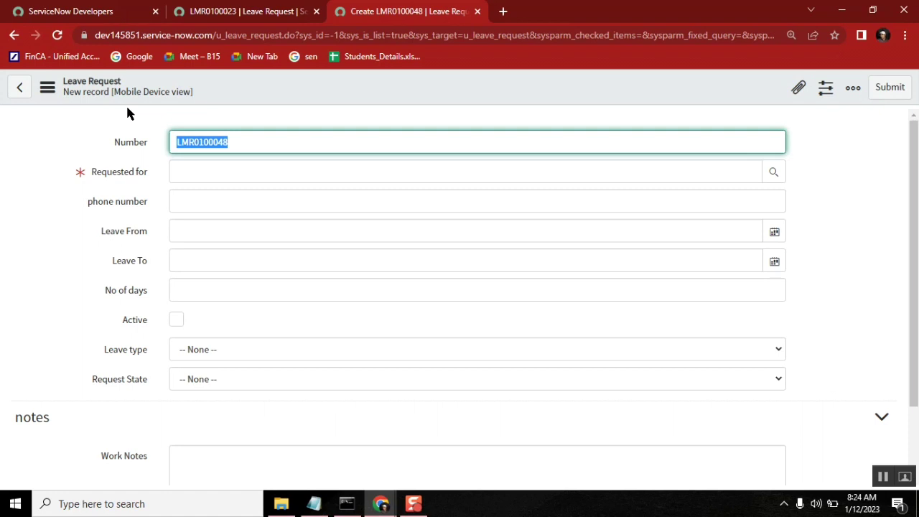
{"action": "double_click", "coordinate": [86, 89]}
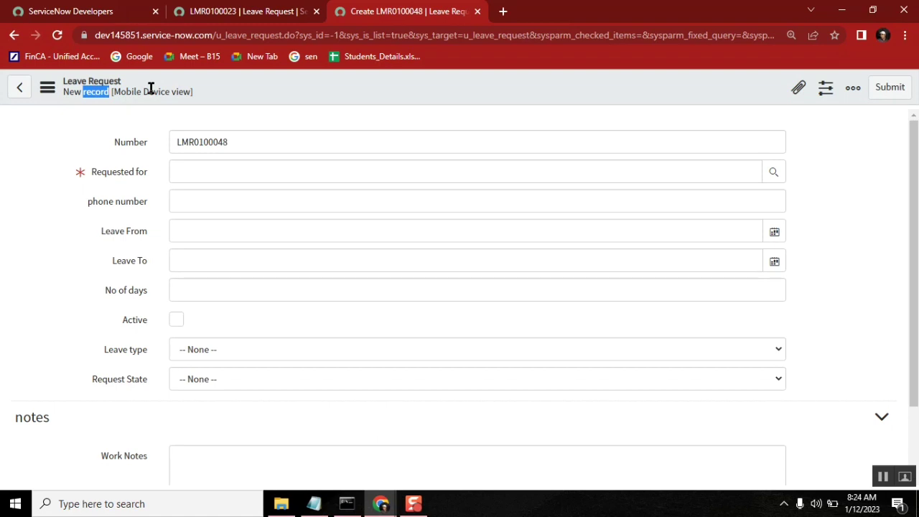
- Open the Open leave requests list in another browser tab and switch it to the Default view
{"action": "left_click", "coordinate": [243, 19]}
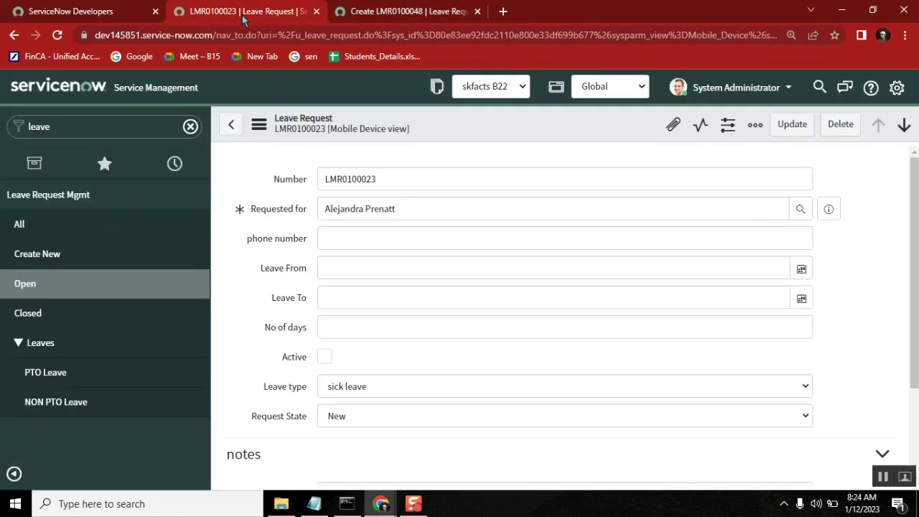
{"action": "middle_click", "coordinate": [28, 285]}
{"action": "left_click", "coordinate": [550, 12]}
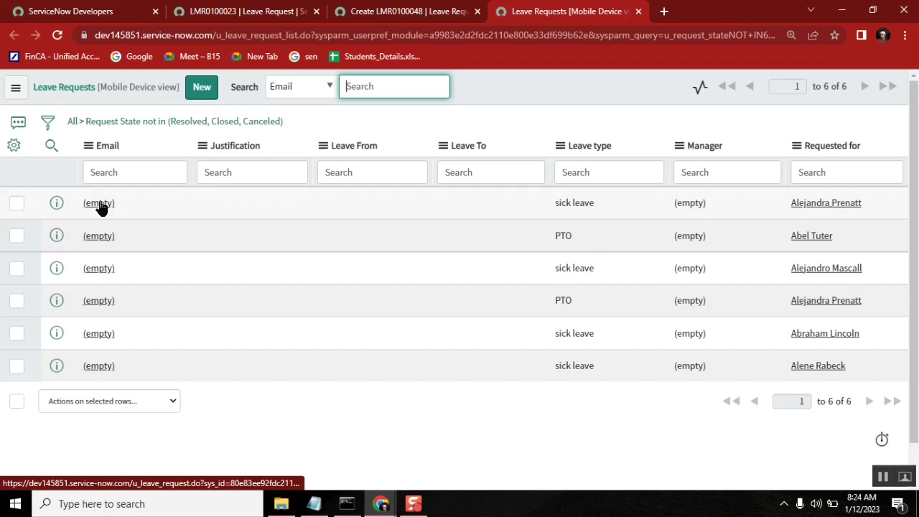
{"action": "right_click", "coordinate": [115, 90]}
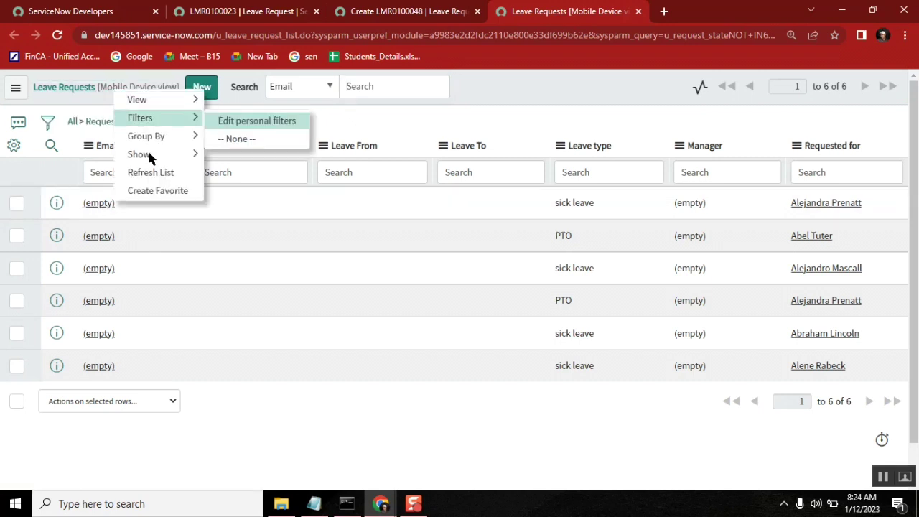
{"action": "mouse_move", "coordinate": [150, 100]}
{"action": "left_click", "coordinate": [235, 99]}
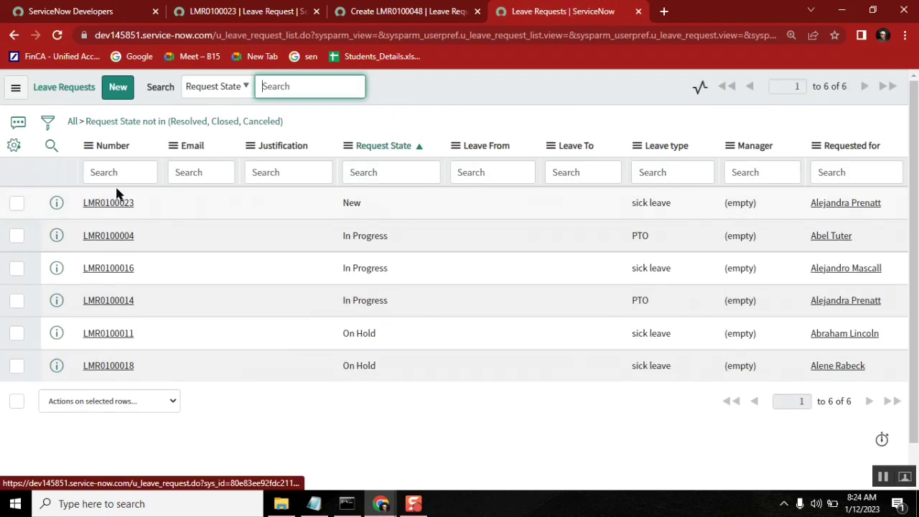
- Open the list's leave request in the New state in a separate browser tab and check its current view
{"action": "middle_click", "coordinate": [112, 204]}
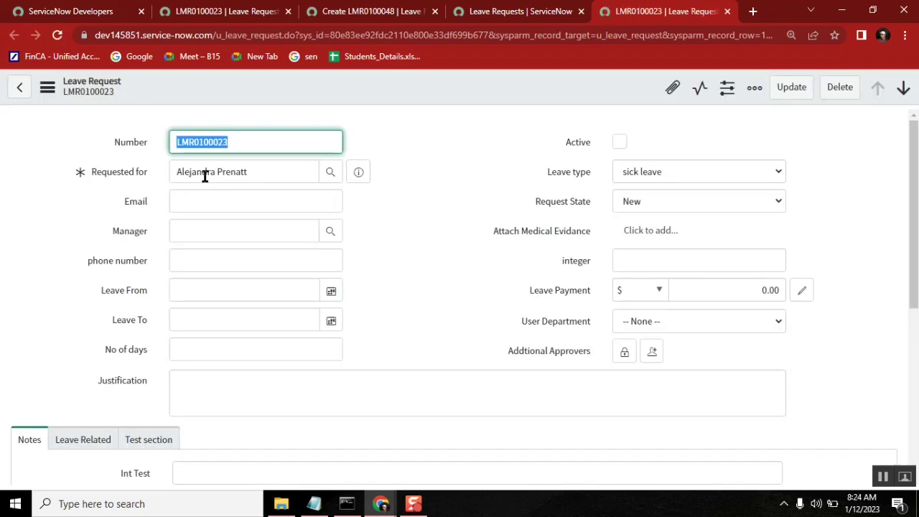
{"action": "left_click", "coordinate": [81, 89]}
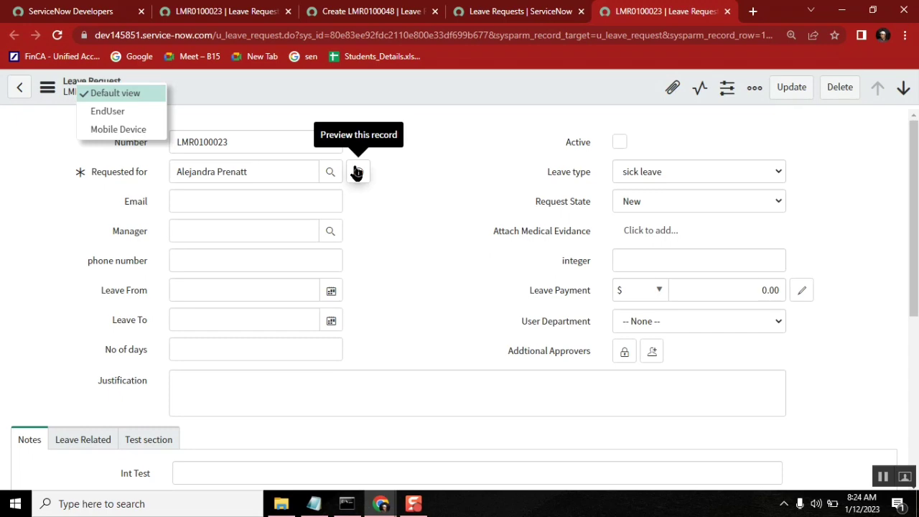
{"action": "key", "text": "alt+Tab"}
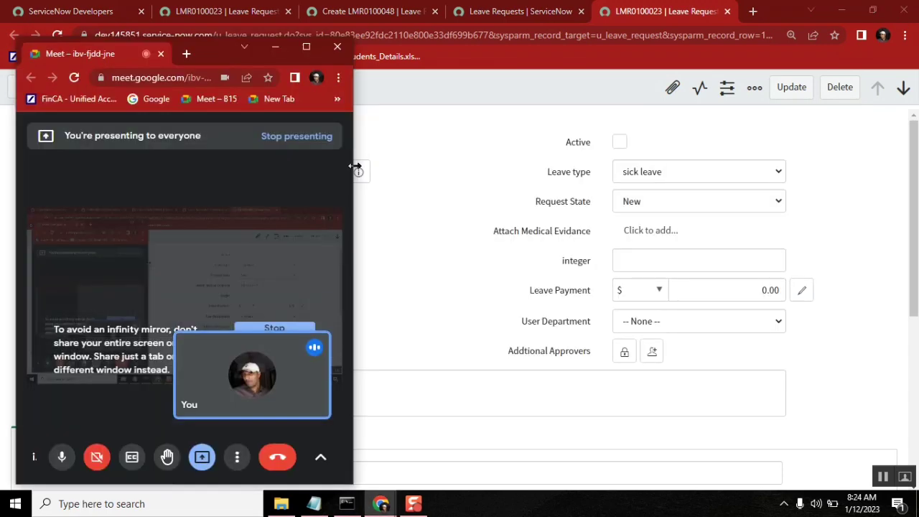
{"action": "left_click", "coordinate": [501, 185]}
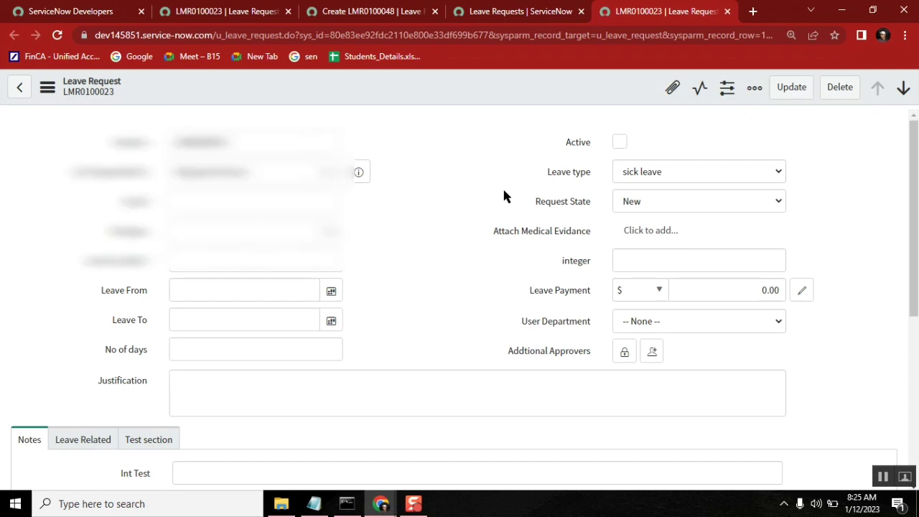
{"action": "key", "text": "alt+Tab"}
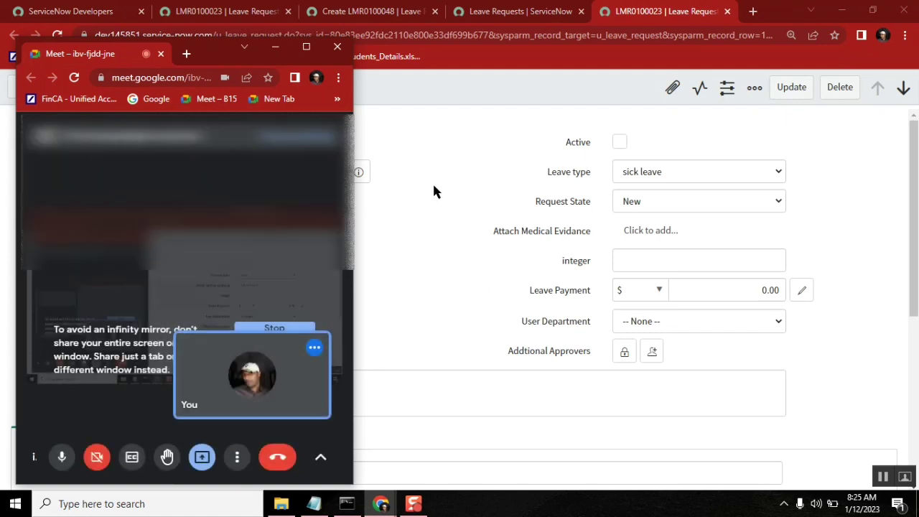
{"action": "key", "text": "alt+Tab"}
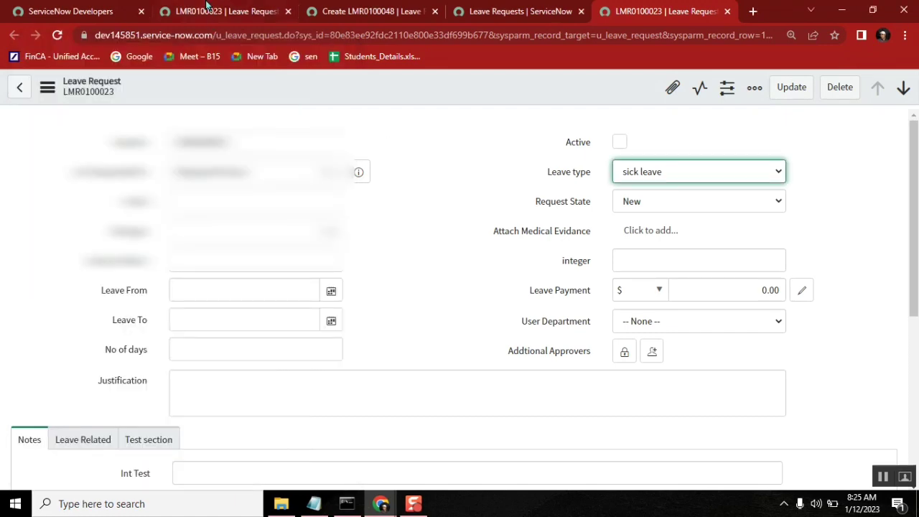
- Return to the leave request shown in the Mobile Device view and list the views available for its form
{"action": "left_click", "coordinate": [206, 9]}
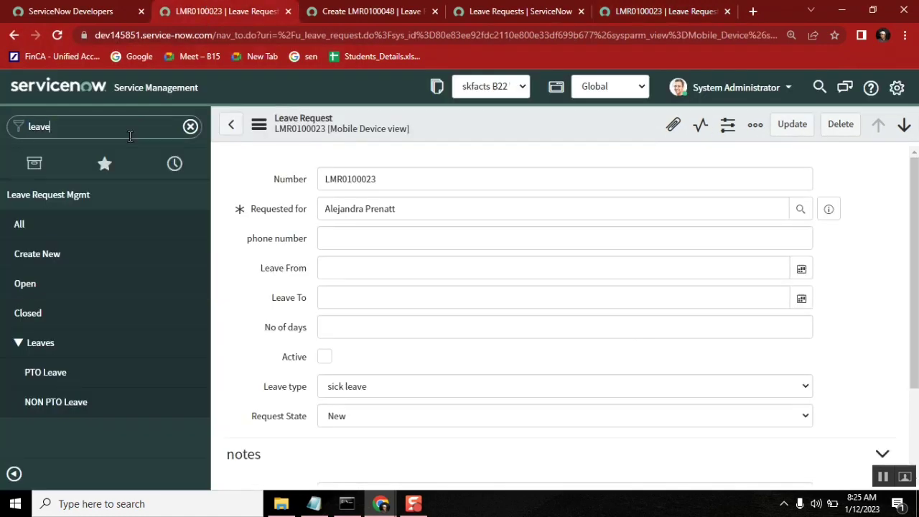
{"action": "left_click", "coordinate": [327, 130]}
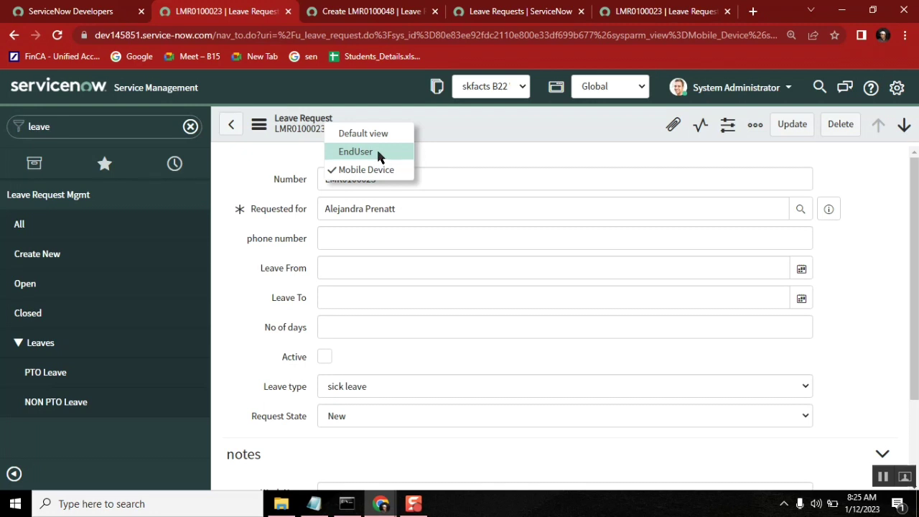
- Filter the application navigator by "system ui" and look through the System UI modules for Views
{"action": "left_click", "coordinate": [146, 134]}
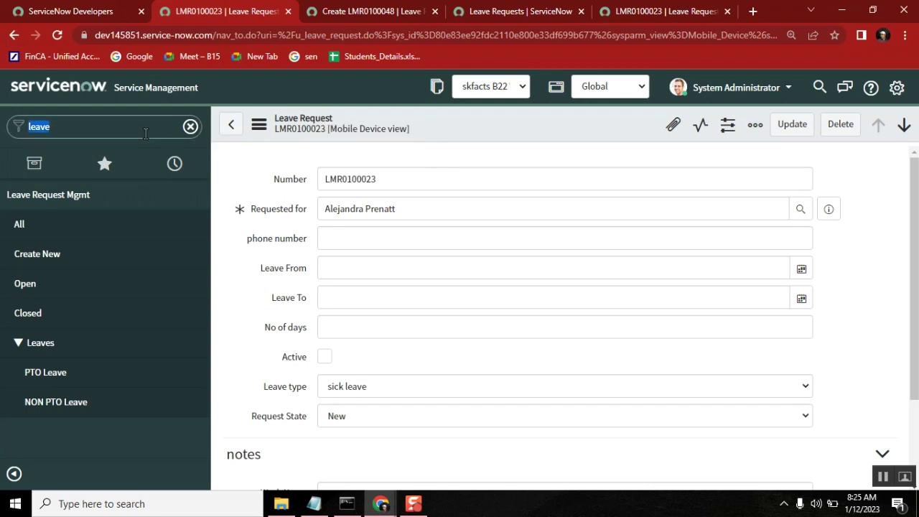
{"action": "type", "text": "system ui"}
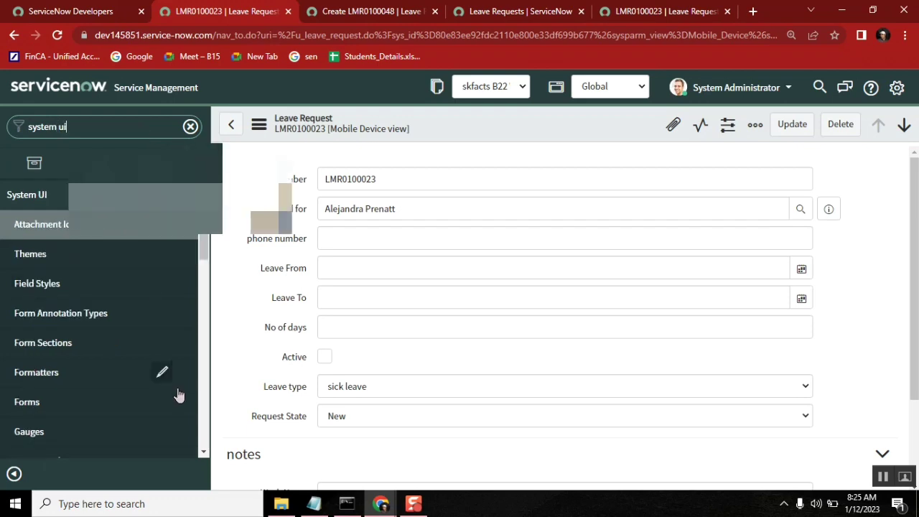
{"action": "key", "text": "alt+Tab"}
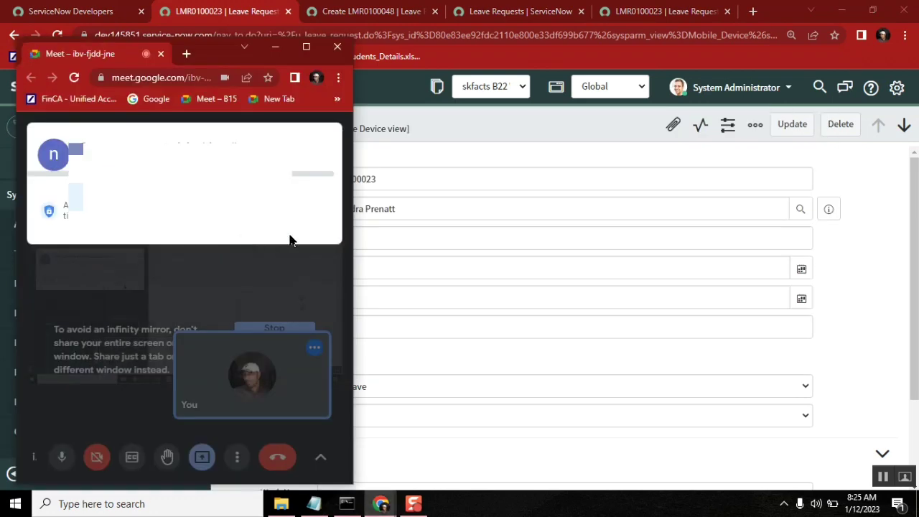
{"action": "key", "text": "alt+Tab"}
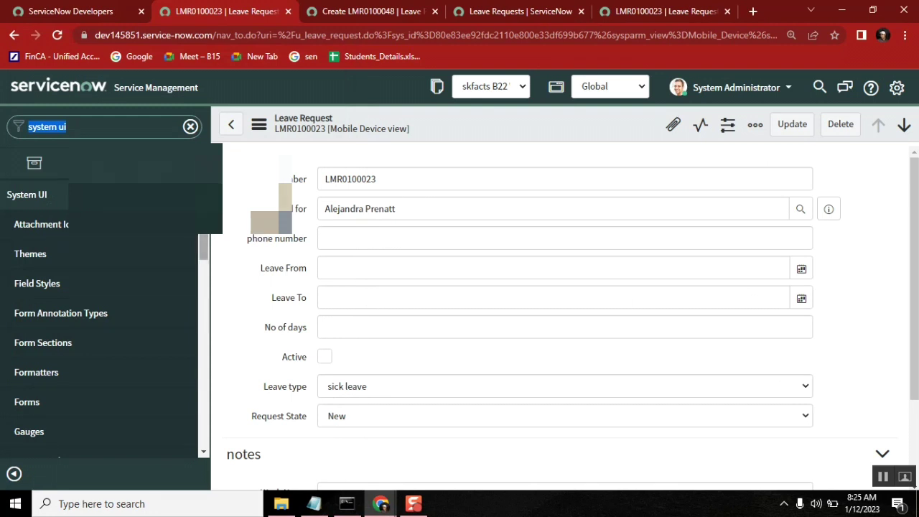
{"action": "left_click_drag", "start_coordinate": [201, 246], "coordinate": [200, 327]}
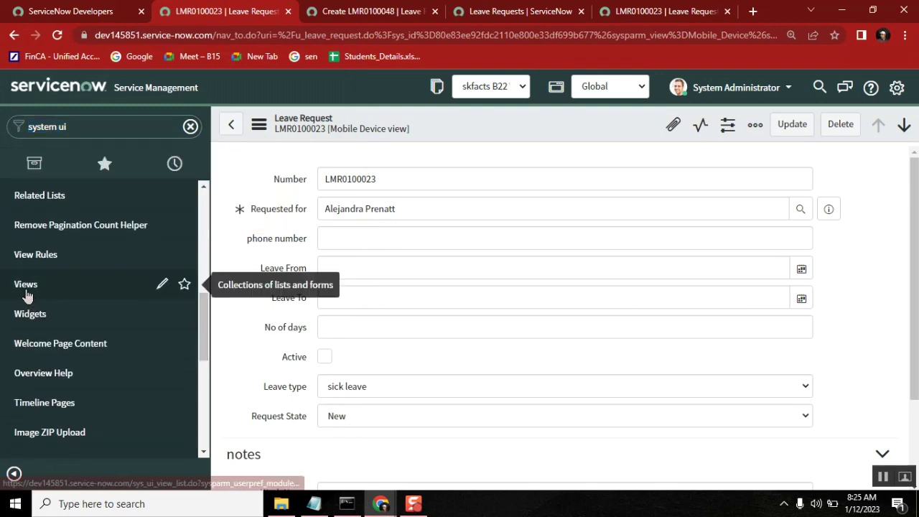
- Filter the application navigator by "views" and open the Views module under System UI
{"action": "left_click", "coordinate": [92, 124]}
{"action": "left_click", "coordinate": [92, 123]}
{"action": "type", "text": "vie"}
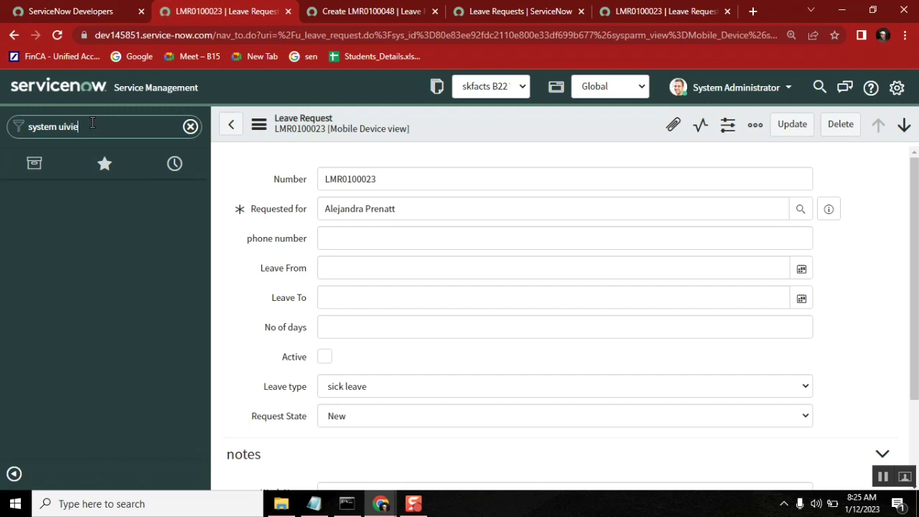
{"action": "key", "text": "ctrl+BackSpace"}
{"action": "key", "text": "ctrl+BackSpace"}
{"action": "type", "text": "views"}
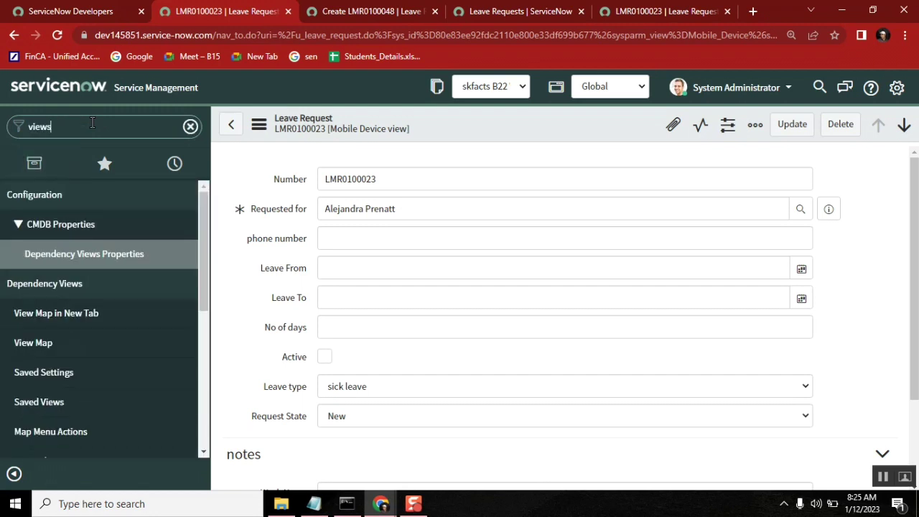
{"action": "left_click_drag", "start_coordinate": [203, 231], "coordinate": [217, 393]}
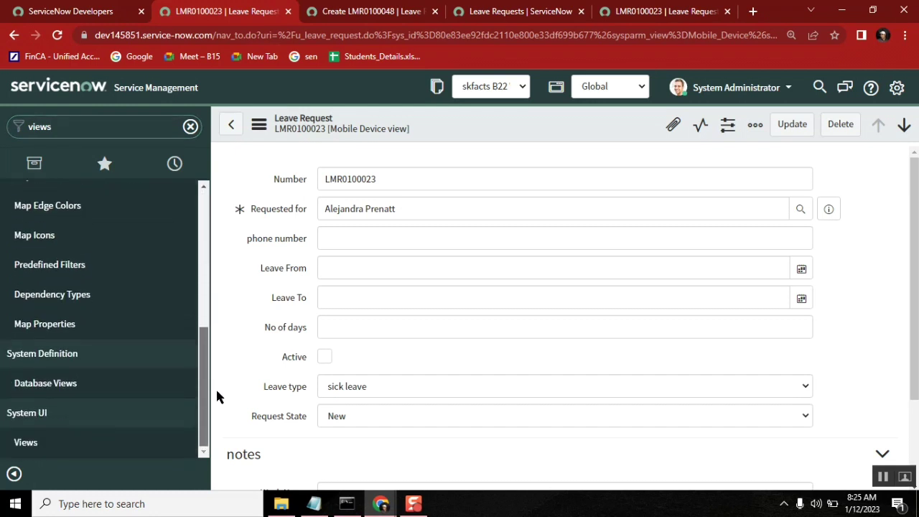
{"action": "left_click", "coordinate": [37, 449]}
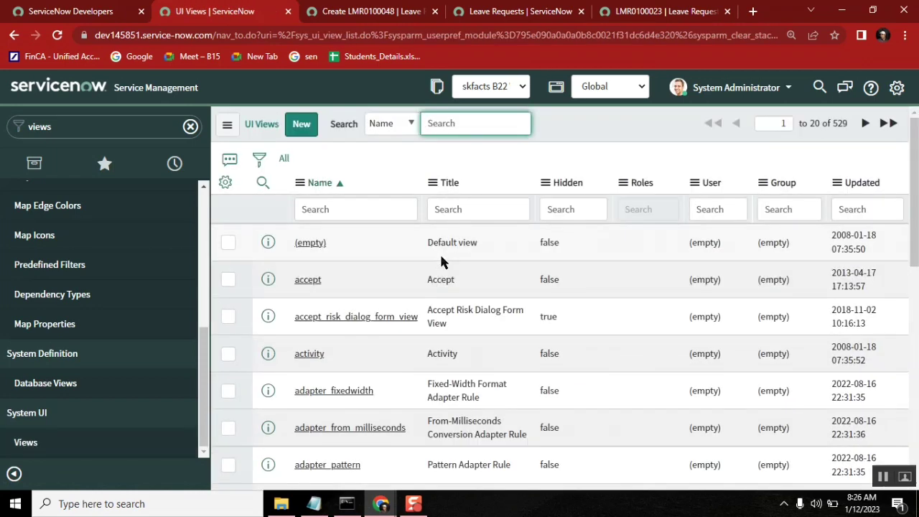
- Sort the UI Views list by most recently updated and open the enduser view record
{"action": "left_click", "coordinate": [852, 188]}
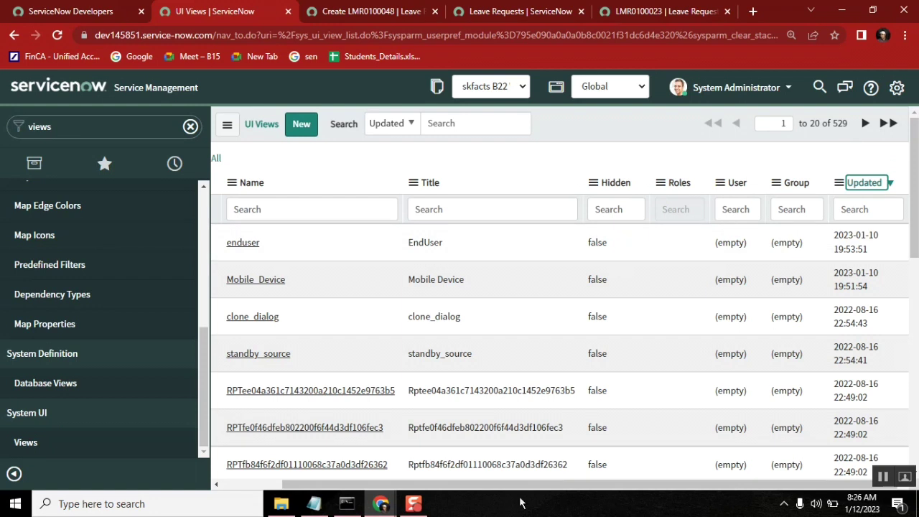
{"action": "left_click_drag", "start_coordinate": [521, 492], "coordinate": [237, 492]}
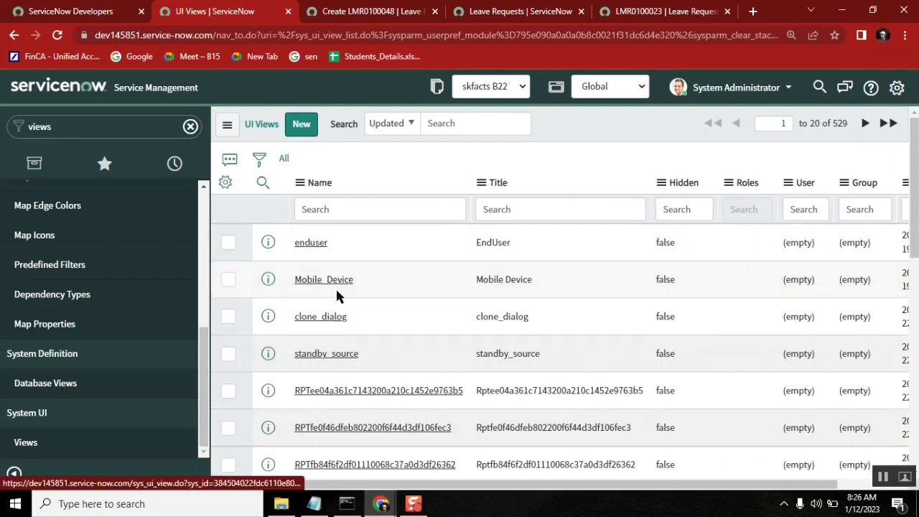
{"action": "left_click", "coordinate": [312, 244]}
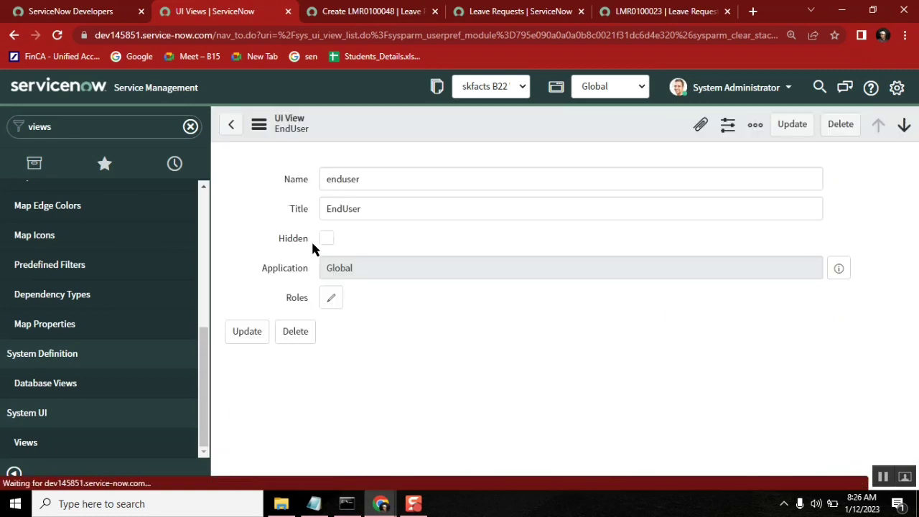
- Add the itil role to the EndUser view's selected roles
{"action": "left_click", "coordinate": [329, 297]}
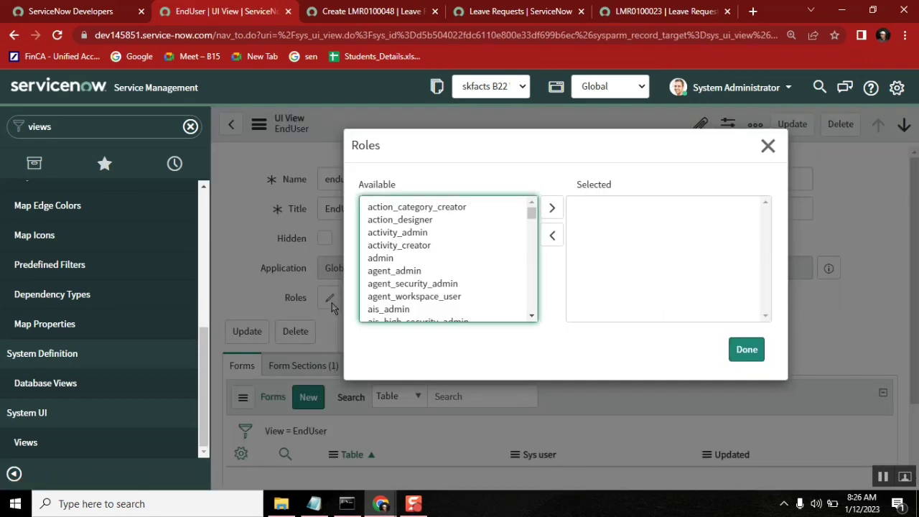
{"action": "left_click", "coordinate": [375, 260]}
{"action": "key", "text": "i"}
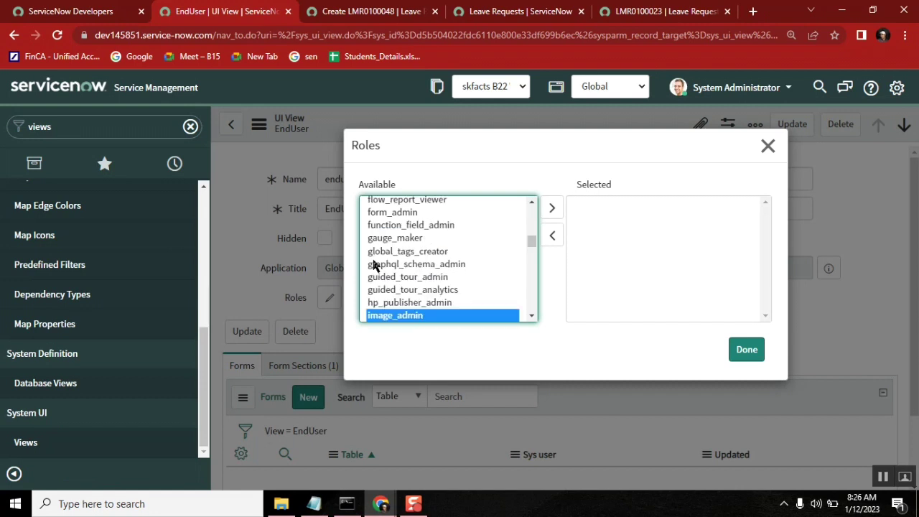
{"action": "left_click", "coordinate": [531, 316]}
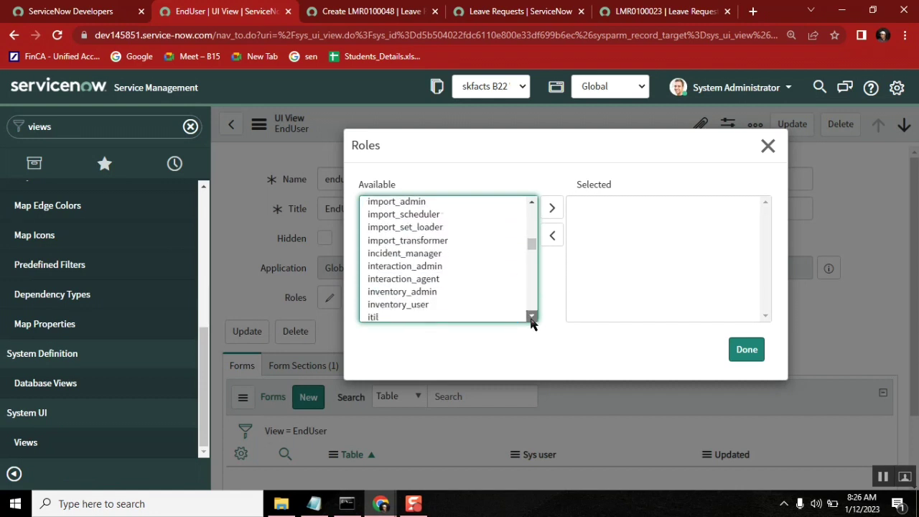
{"action": "left_click", "coordinate": [403, 241]}
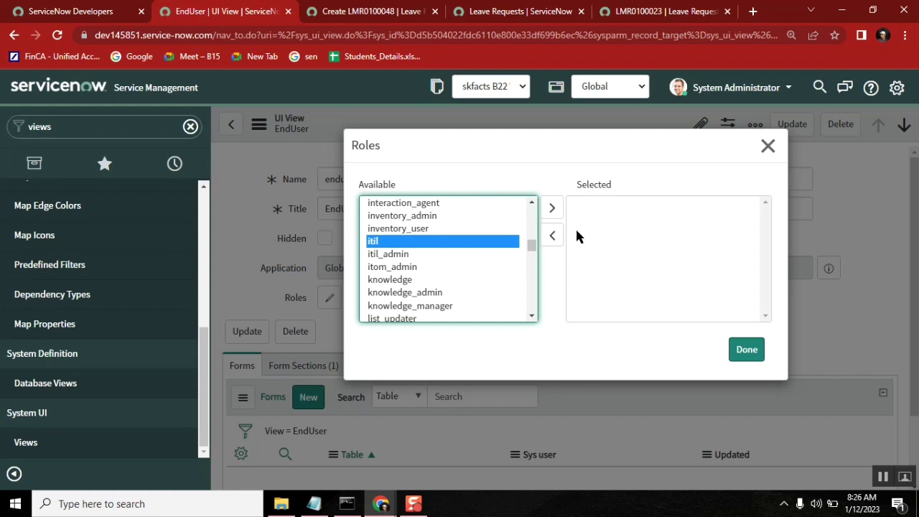
{"action": "left_click", "coordinate": [551, 208]}
{"action": "left_click", "coordinate": [746, 351]}
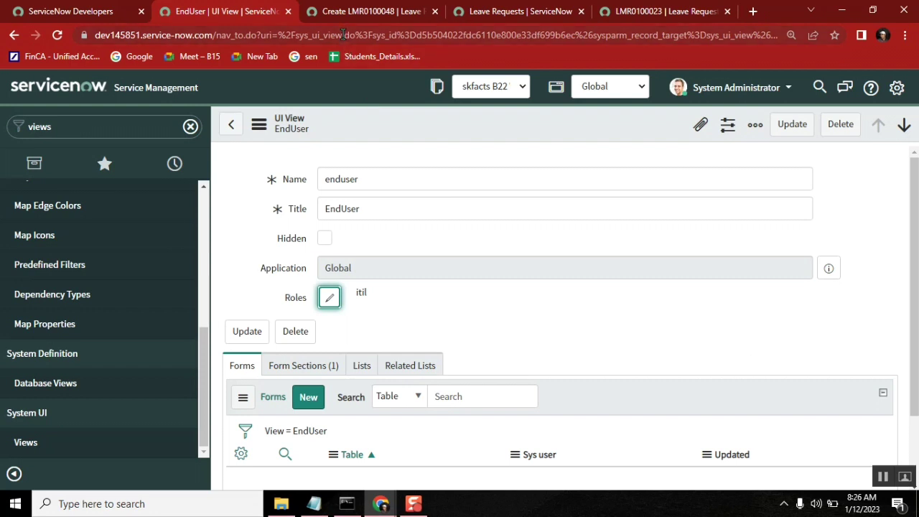
- Highlight the table name sys_ui_view in the EndUser record's page address
{"action": "left_click_drag", "start_coordinate": [343, 35], "coordinate": [296, 36]}
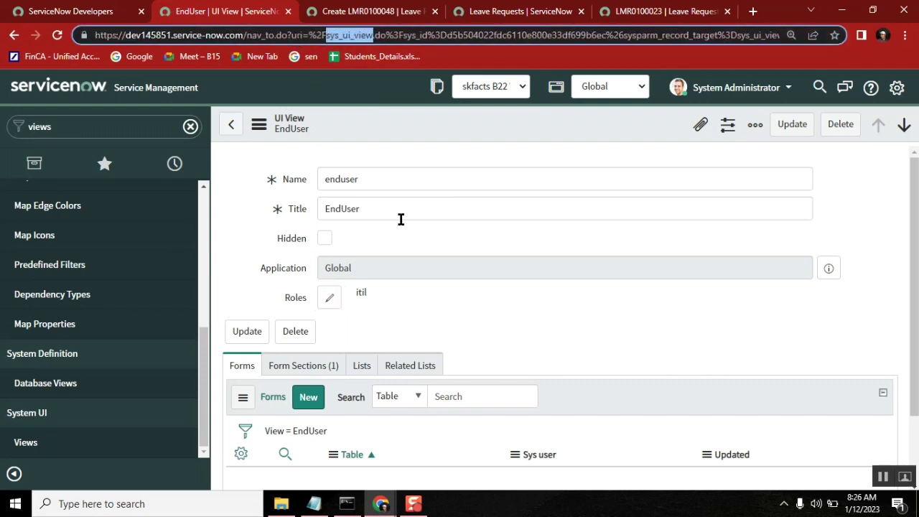